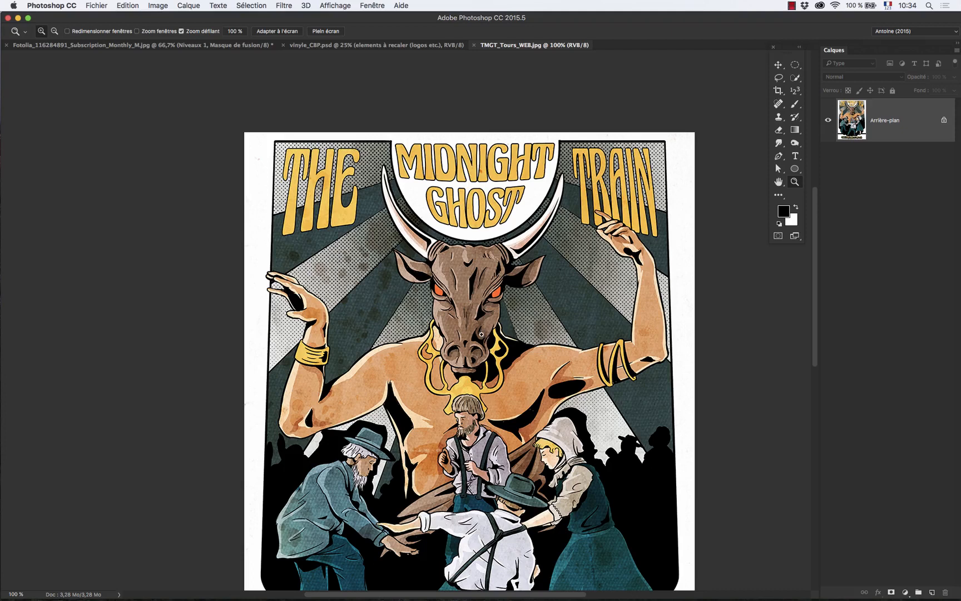
- Examine the halftone textures in the vinyle_CBP.psd artwork
click(339, 46)
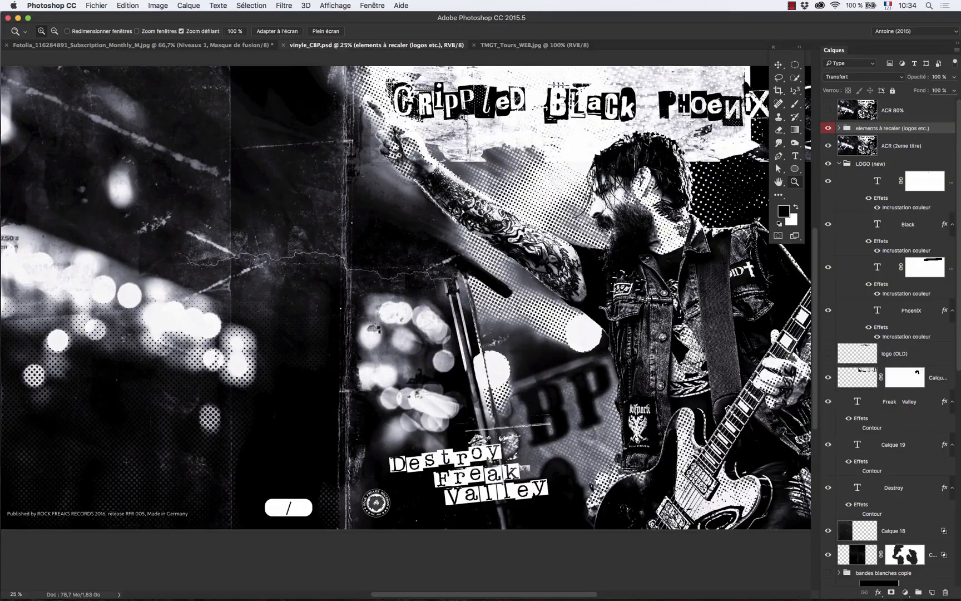
drag(615, 207, 470, 207)
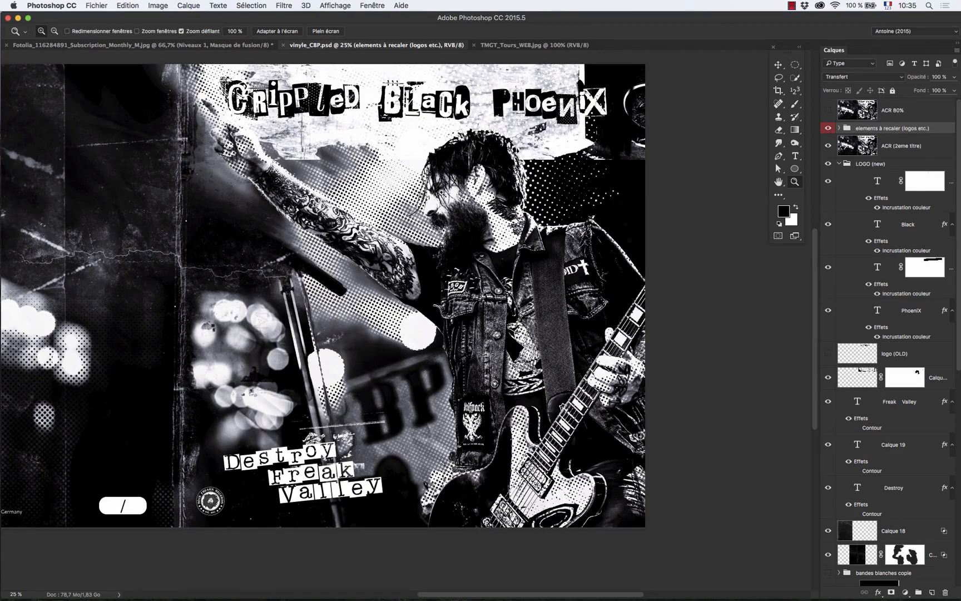
drag(440, 186, 592, 204)
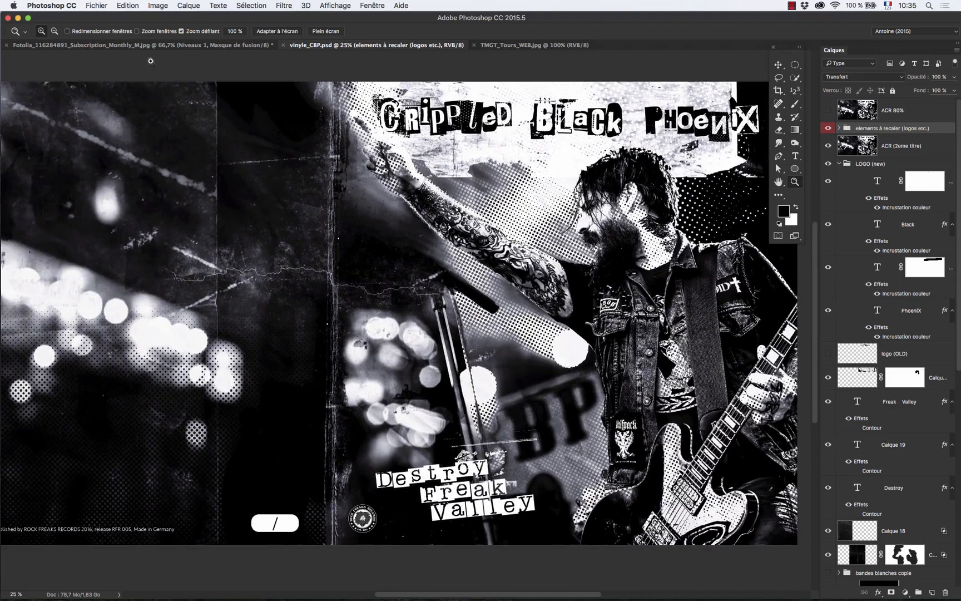
- Create a new white A4 document, 210 × 297 mm, at 300 pixels/inch in RGB colour
click(97, 5)
click(400, 158)
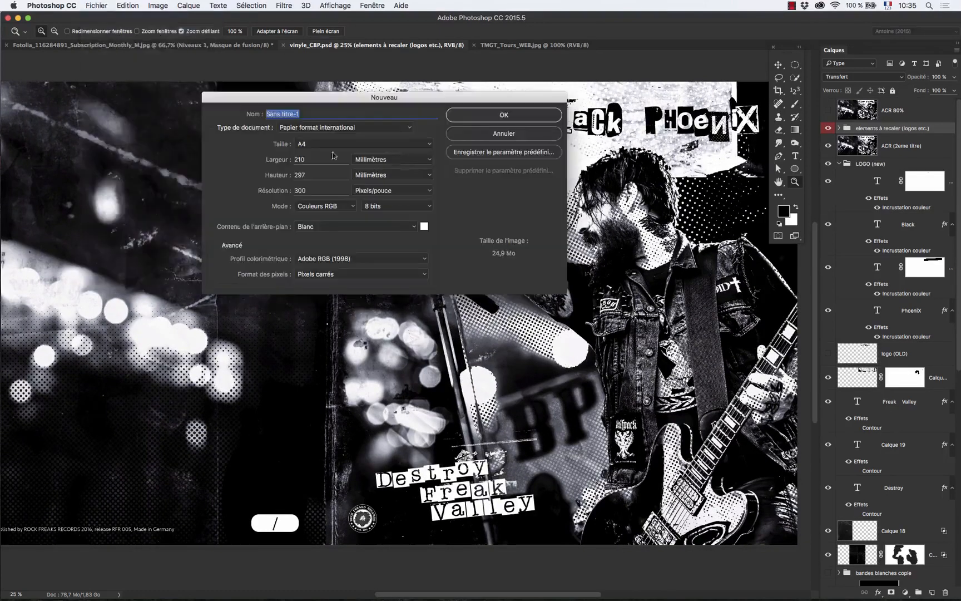
click(521, 119)
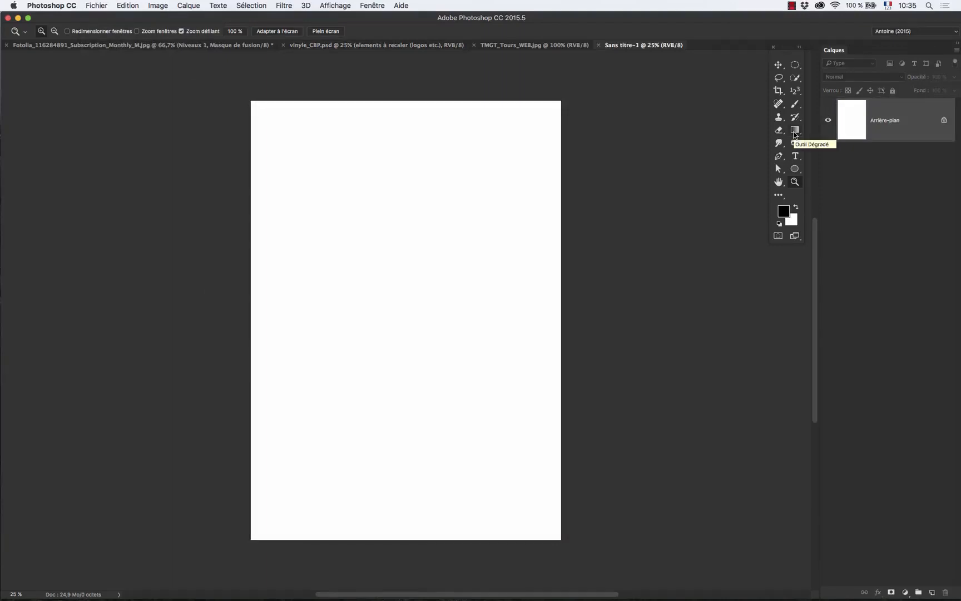
- View the TMGT_Tours_WEB.jpg poster and the vinyle_CBP.psd artwork again, and return to the blank A4 document
click(516, 48)
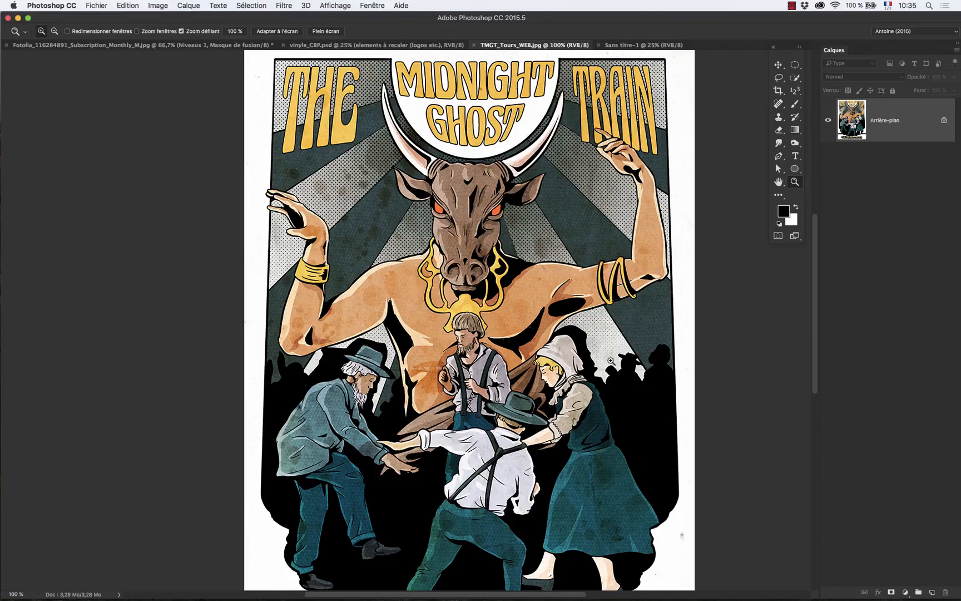
click(412, 45)
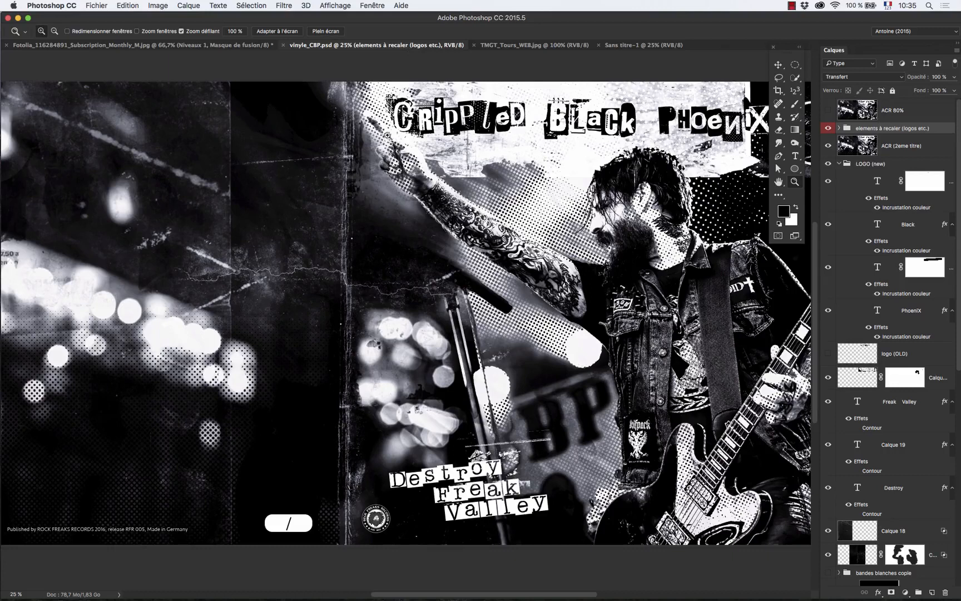
click(617, 45)
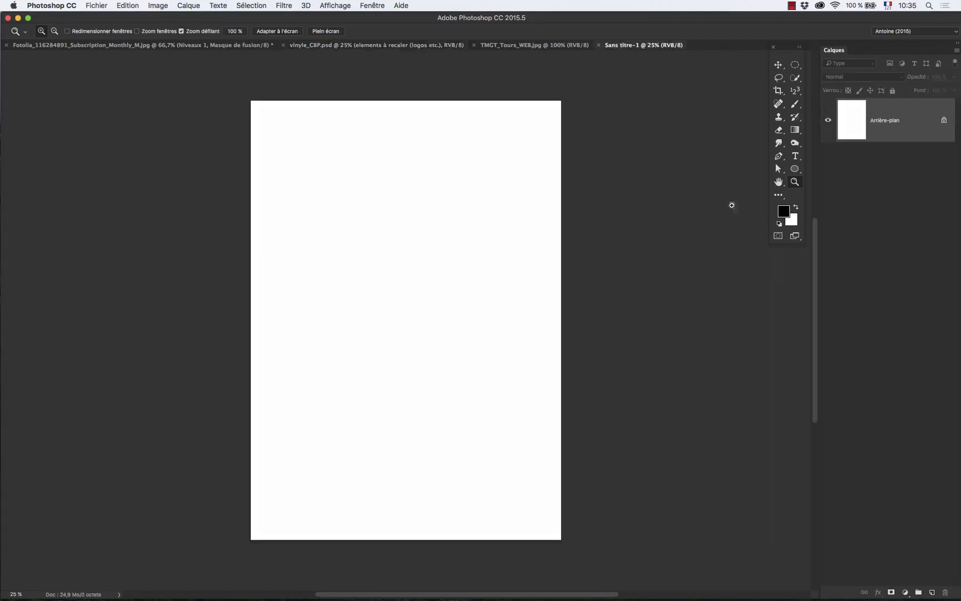
- Fill the blank page with a linear vertical gradient running from black at the top to white at the bottom
click(796, 131)
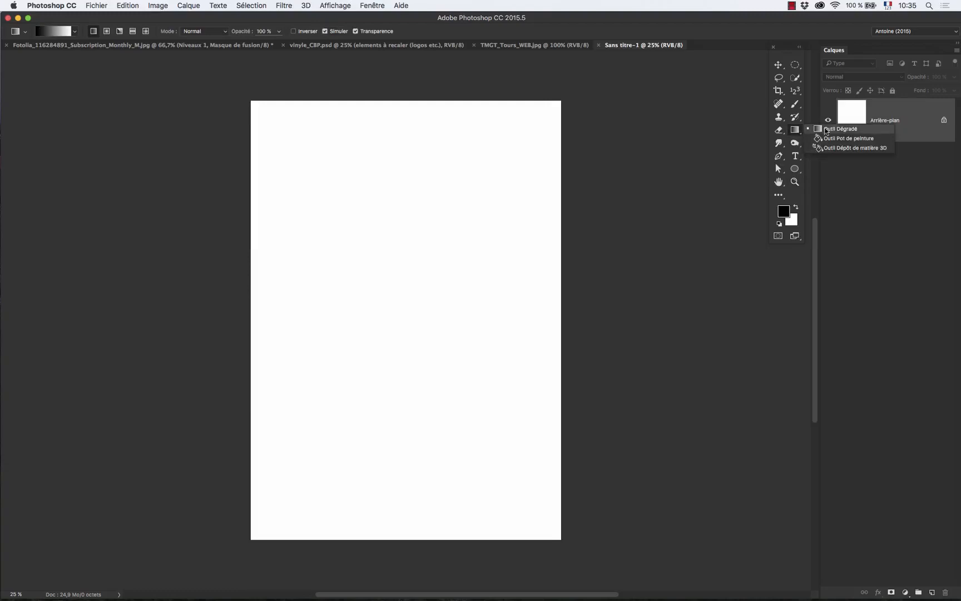
click(826, 131)
drag(402, 105, 399, 517)
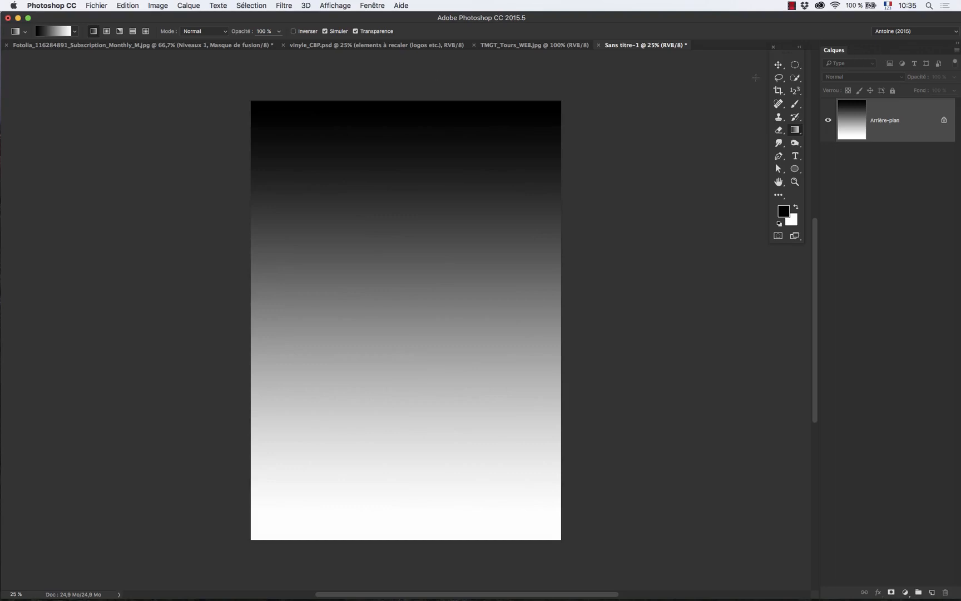
click(780, 67)
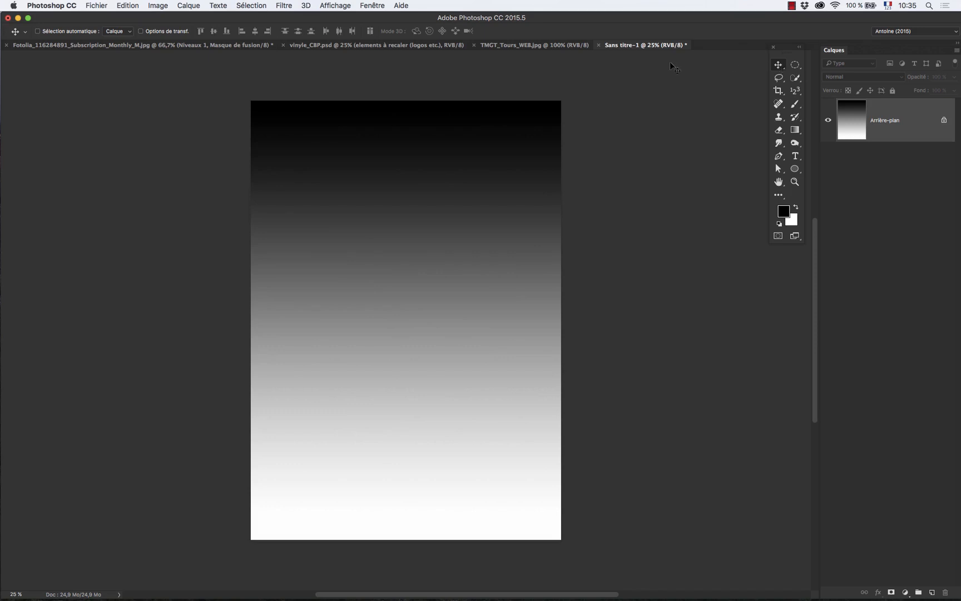
- Convert the gradient document to grayscale (Niveaux de gris) and discard its colour information
click(372, 5)
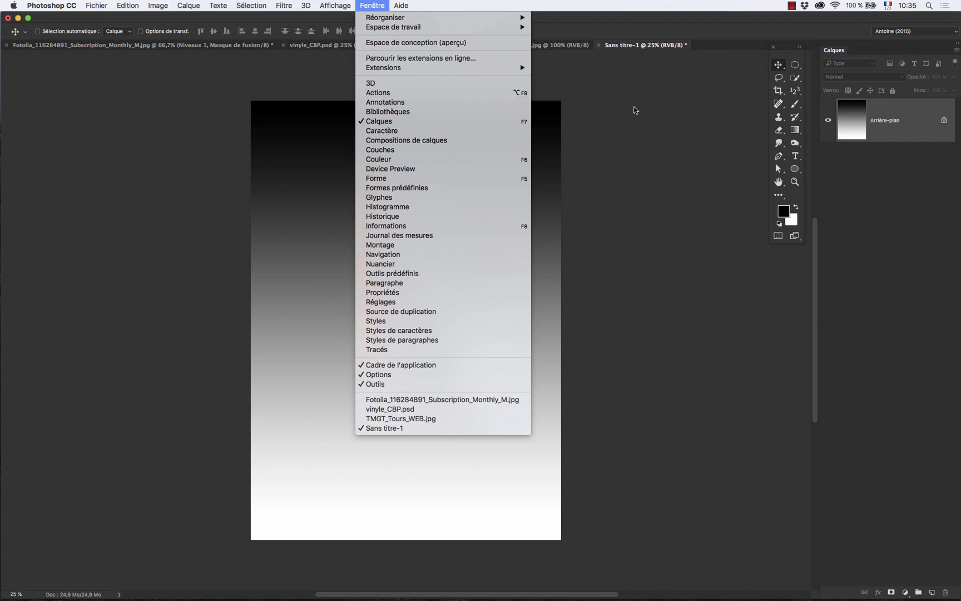
click(154, 6)
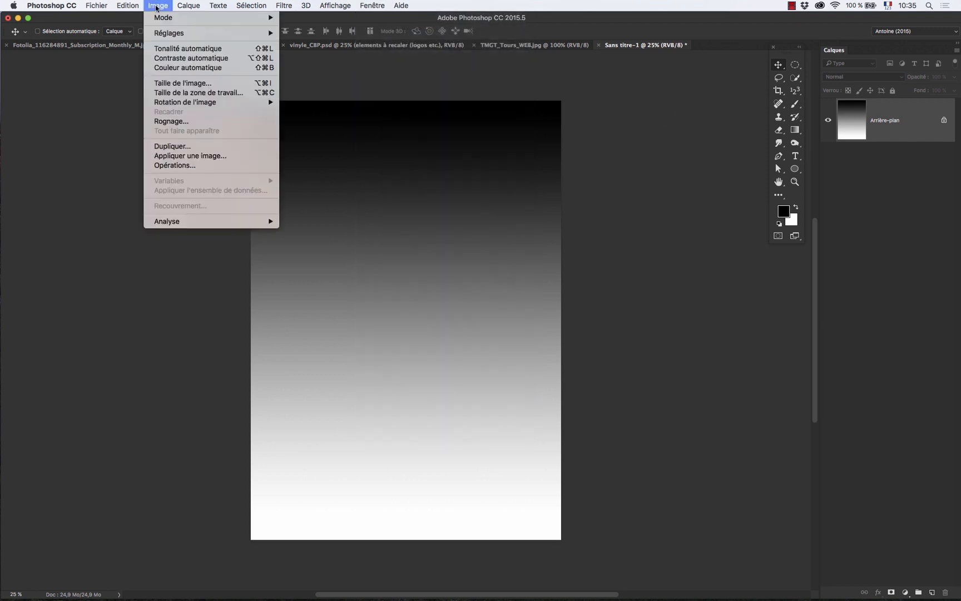
mouse_move(159, 17)
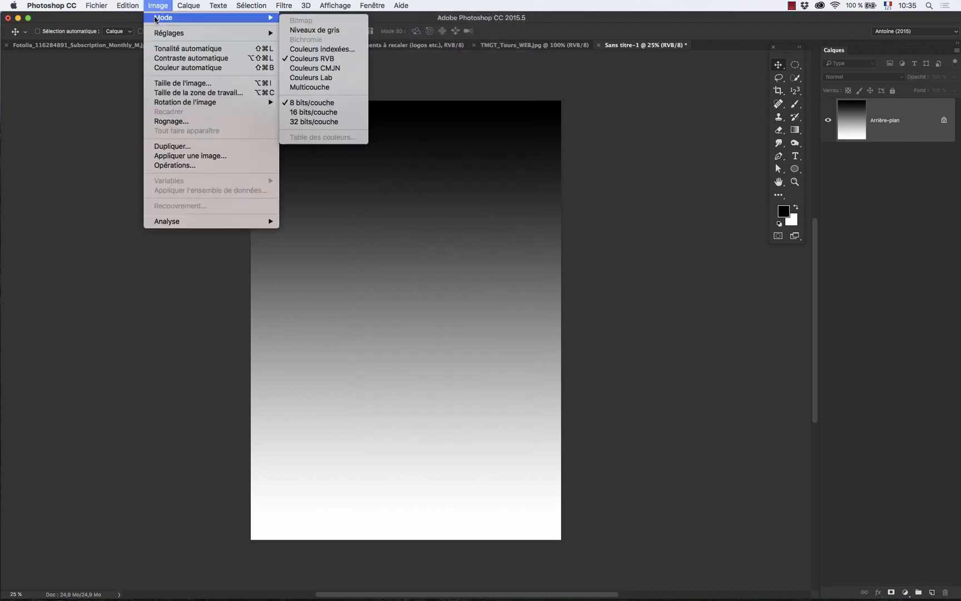
click(322, 30)
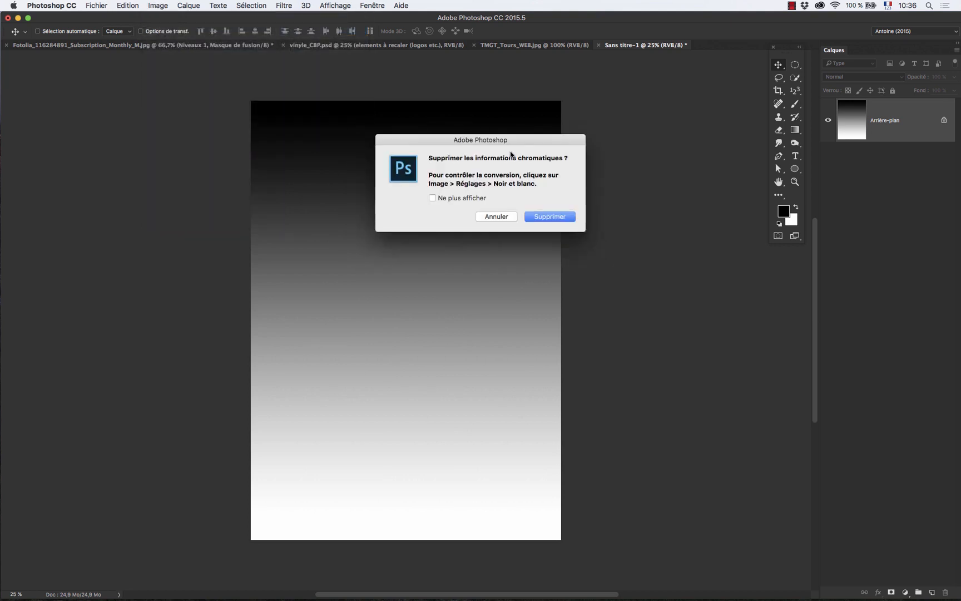
click(543, 219)
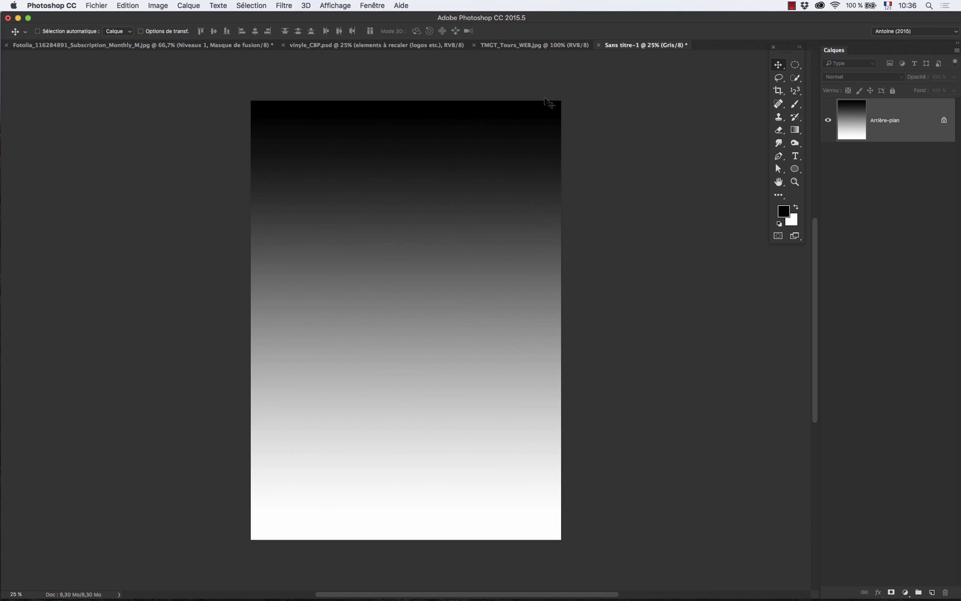
- Set up a Bitmap conversion of the grayscale gradient at 300 pixels/inch output using Trame de demi-teintes
click(494, 45)
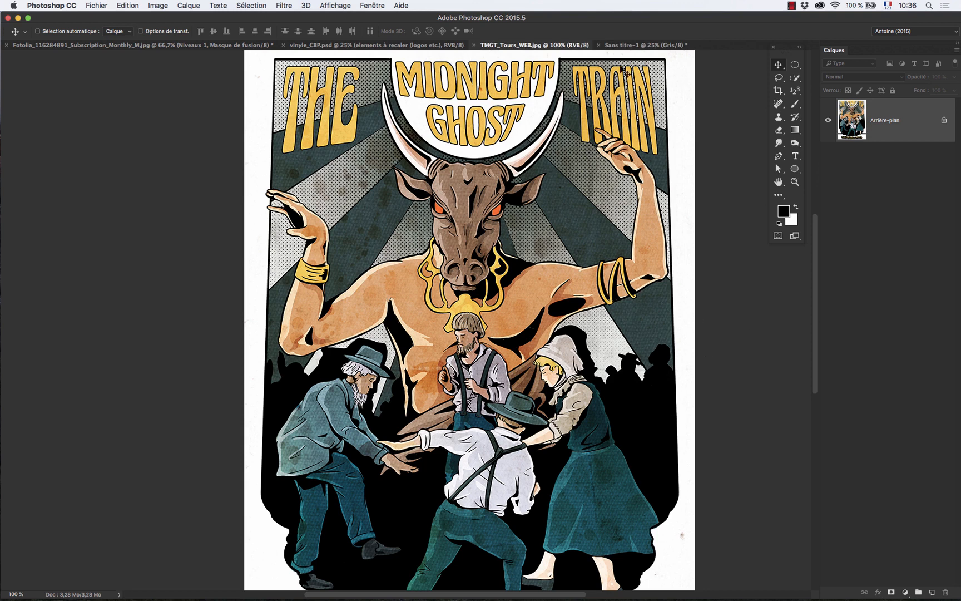
click(618, 44)
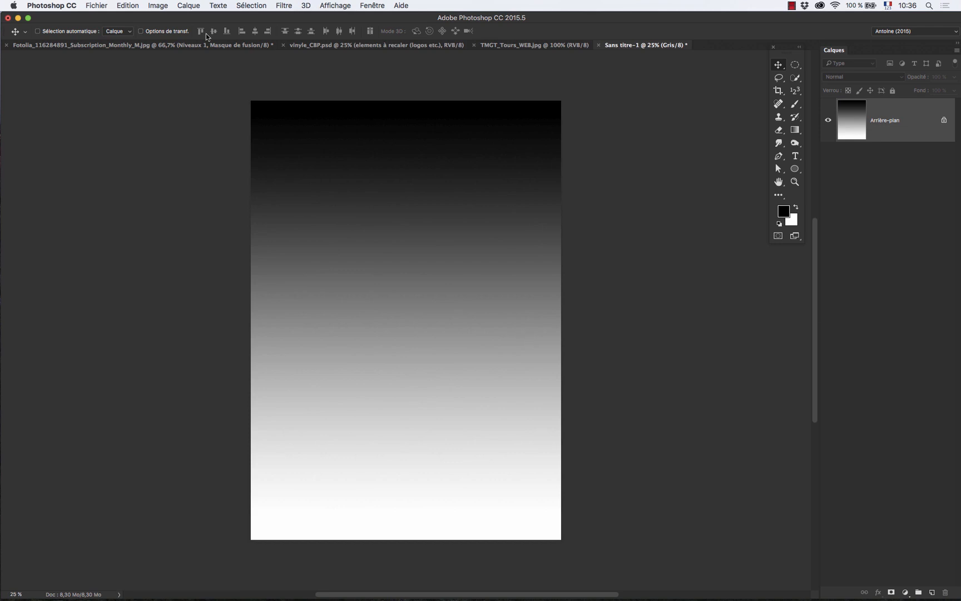
click(127, 6)
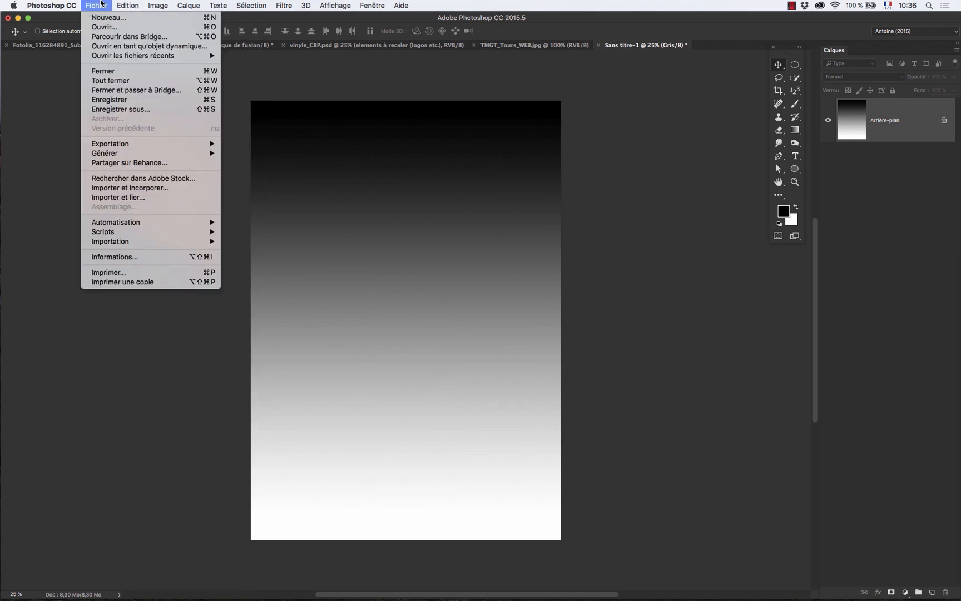
mouse_move(258, 16)
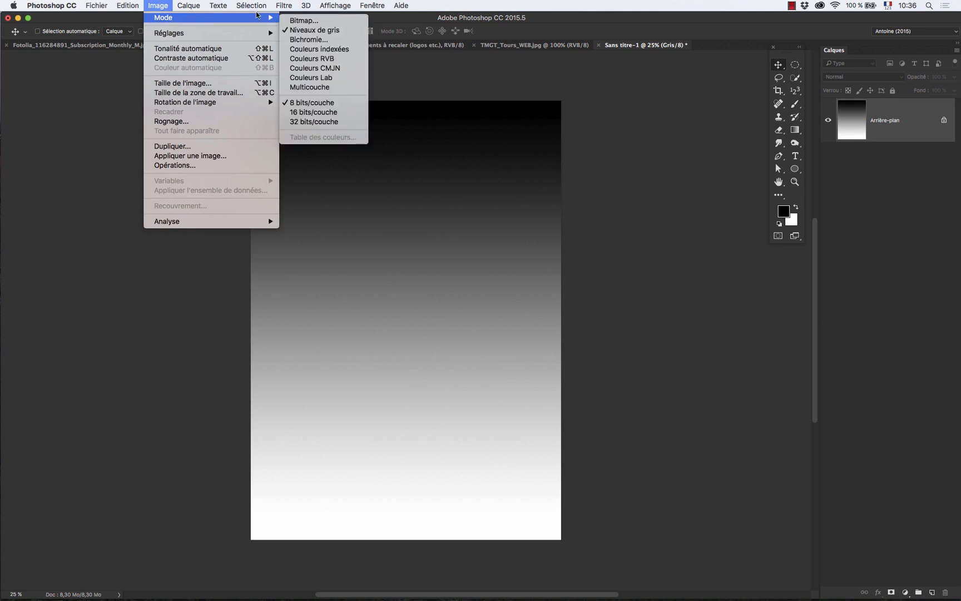
click(316, 21)
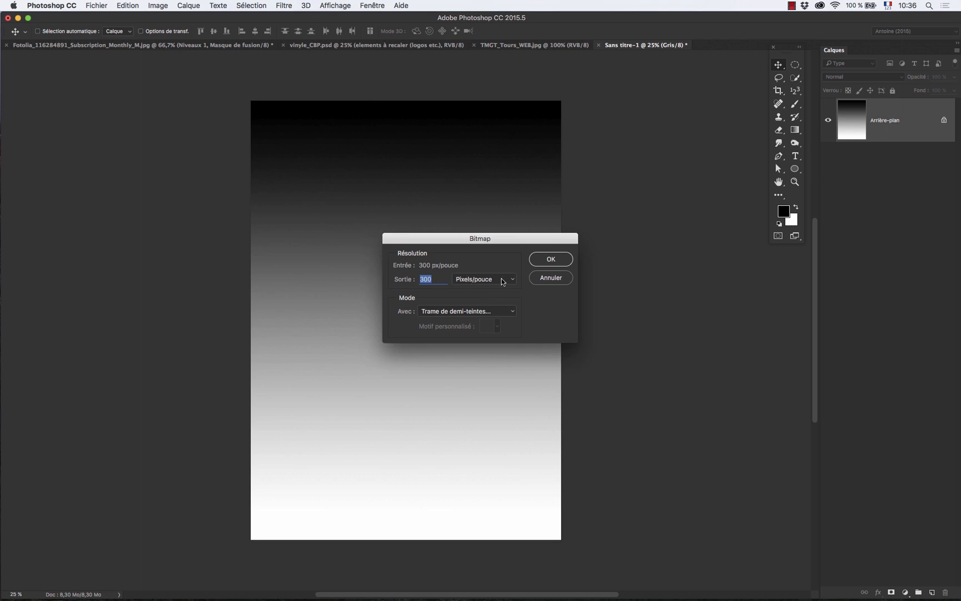
drag(451, 239, 566, 172)
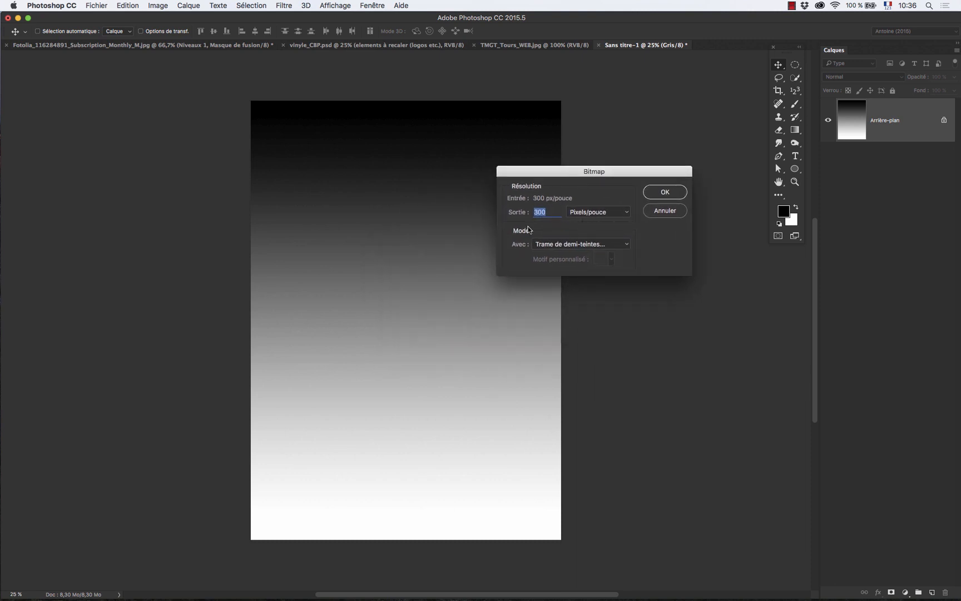
click(557, 244)
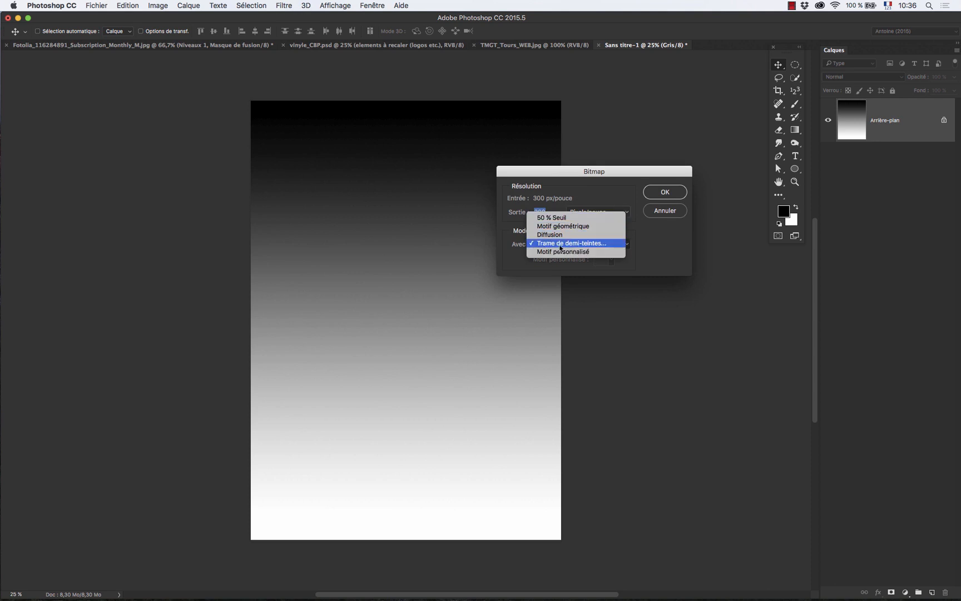
click(600, 248)
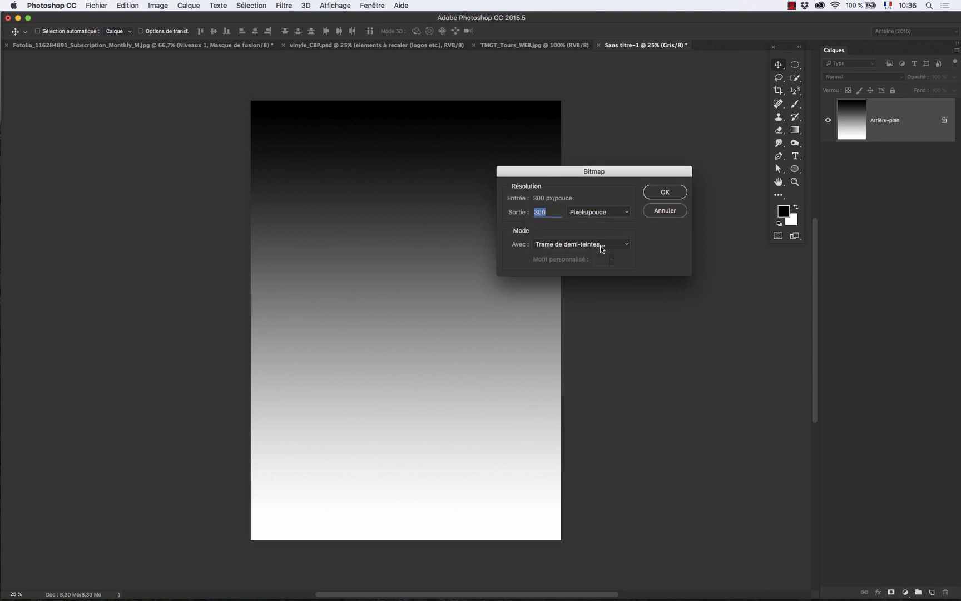
click(664, 196)
- Apply the halftone screen at 10 lines/inch and 45 degrees with the Cercle shape, and inspect the dots
drag(435, 245, 117, 138)
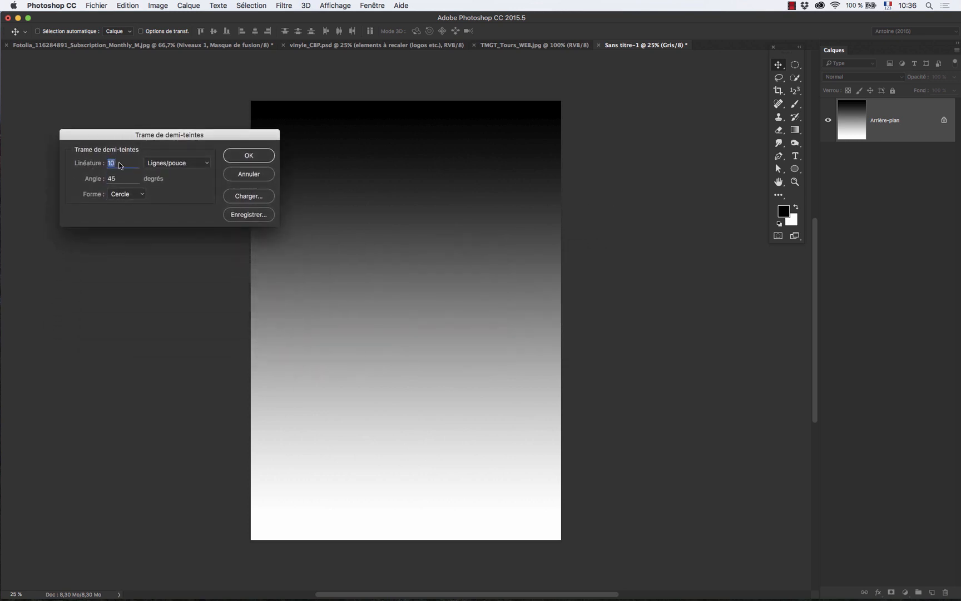
click(111, 162)
double_click(119, 163)
key(Tab)
click(137, 194)
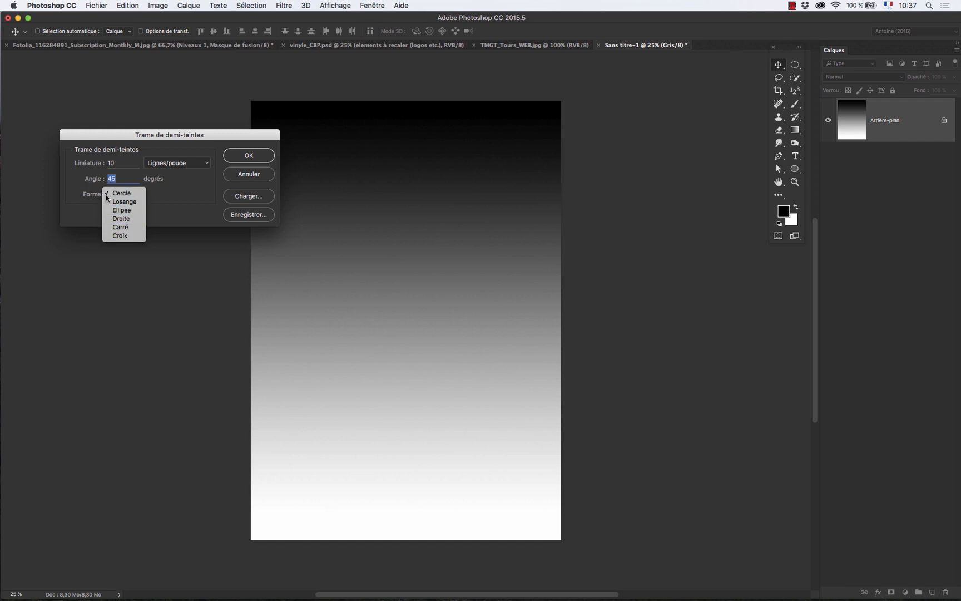
click(252, 157)
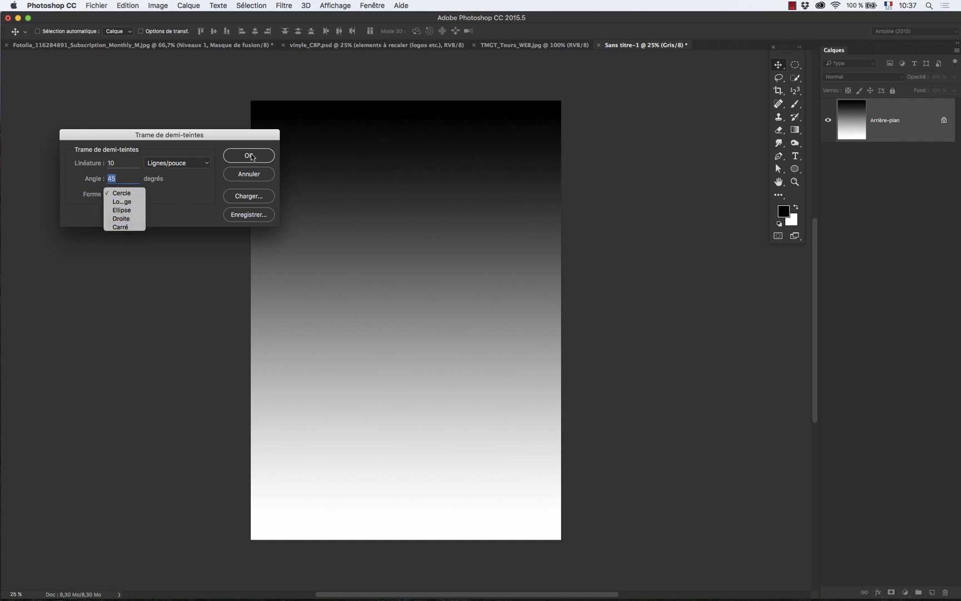
click(253, 157)
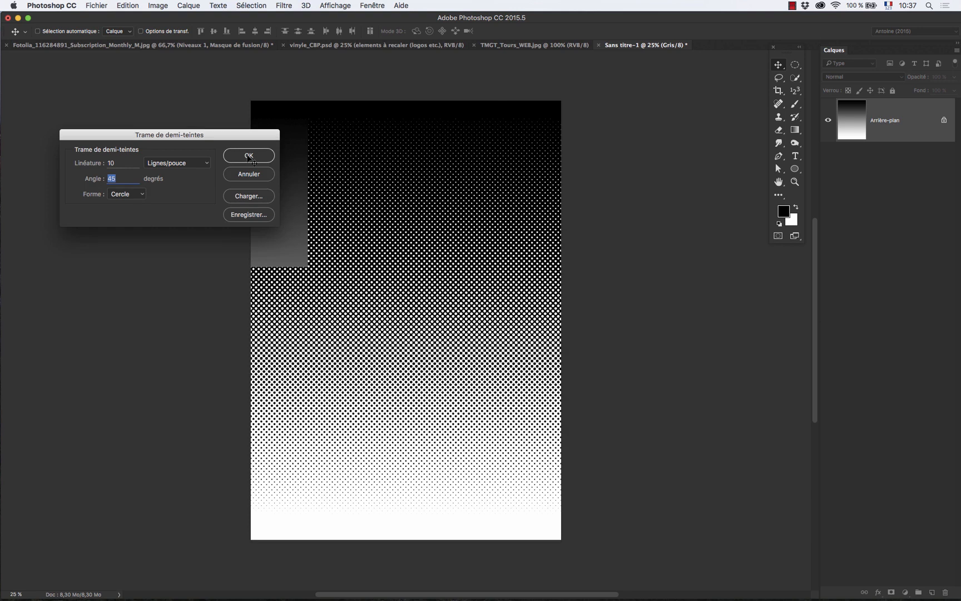
click(796, 183)
click(485, 158)
drag(433, 328, 423, 143)
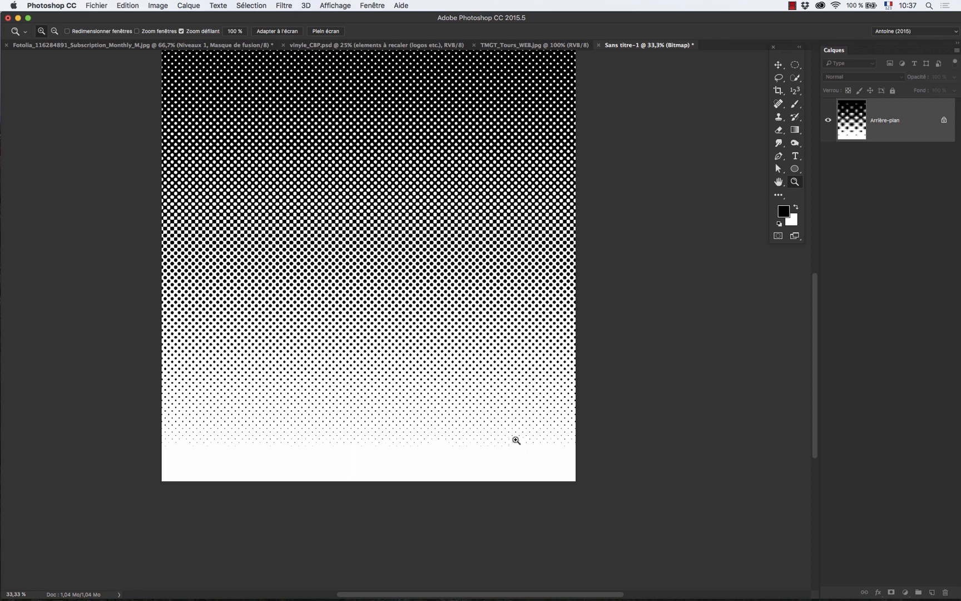
drag(469, 223, 499, 334)
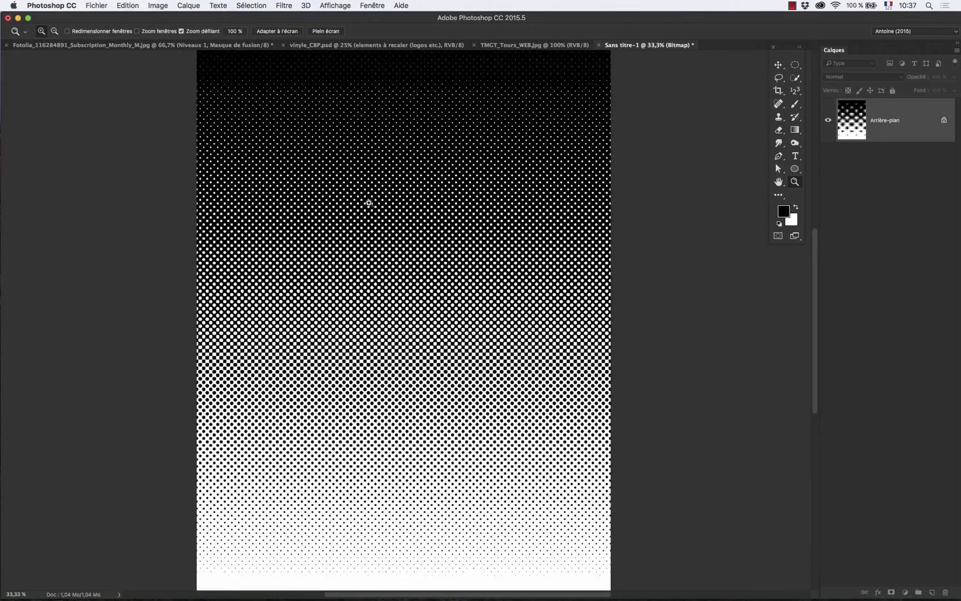
- Undo the round-dot conversion and convert the gradient to Bitmap again with a Croix halftone at 10 lines/inch and 45 degrees
key(super+z)
click(147, 5)
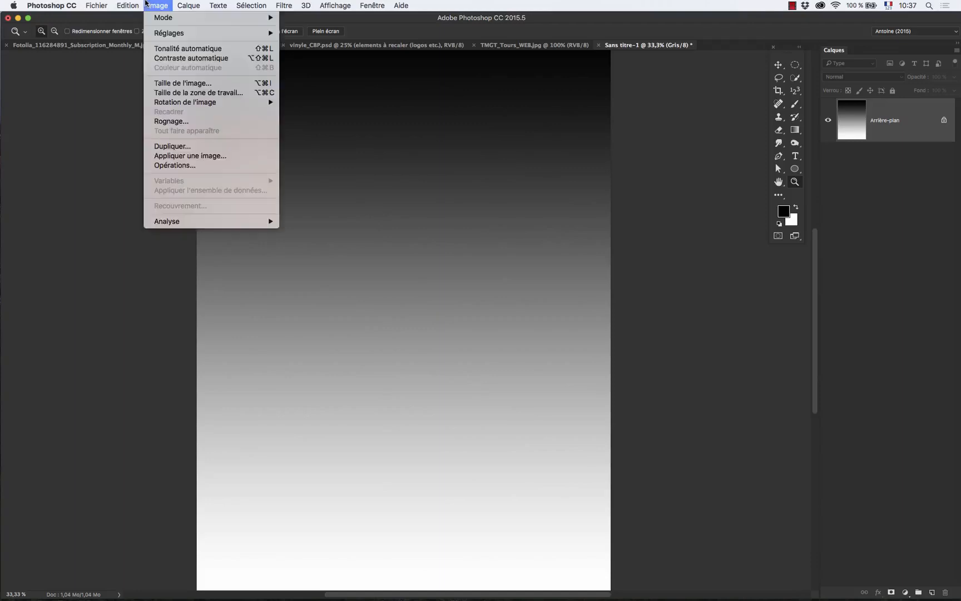
mouse_move(156, 17)
click(286, 19)
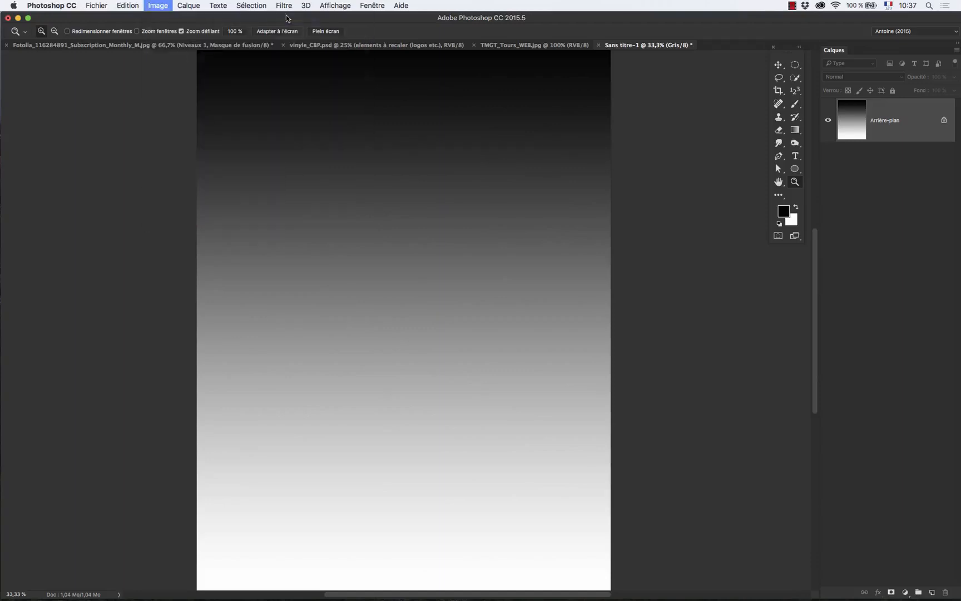
click(665, 192)
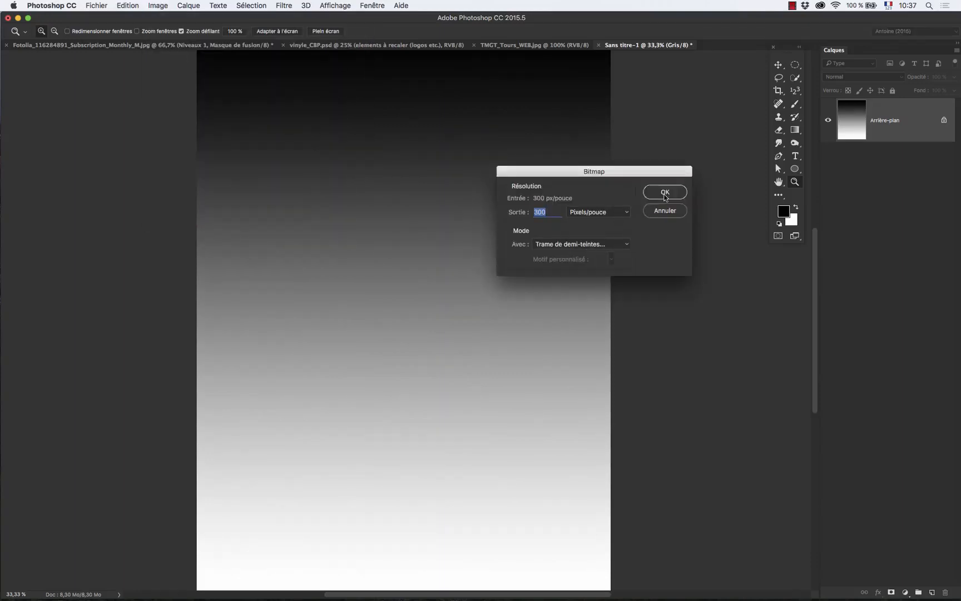
click(132, 195)
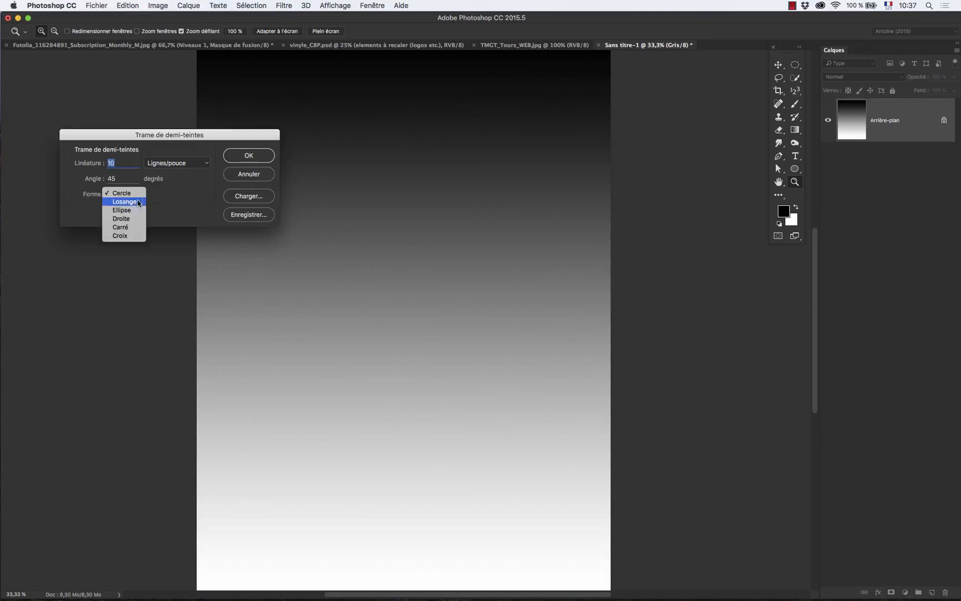
click(126, 236)
click(259, 158)
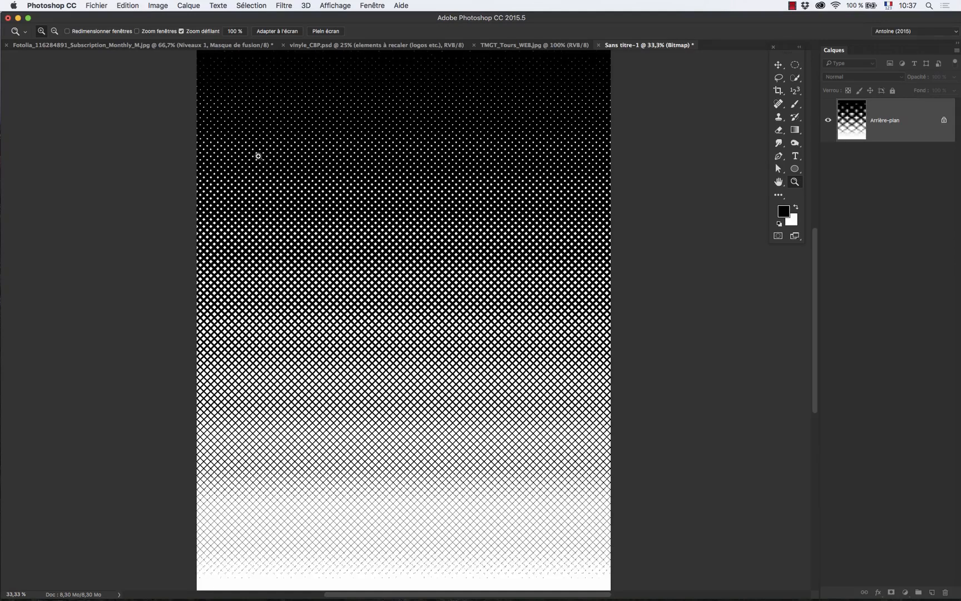
drag(399, 322, 439, 428)
click(445, 318)
drag(389, 368, 389, 292)
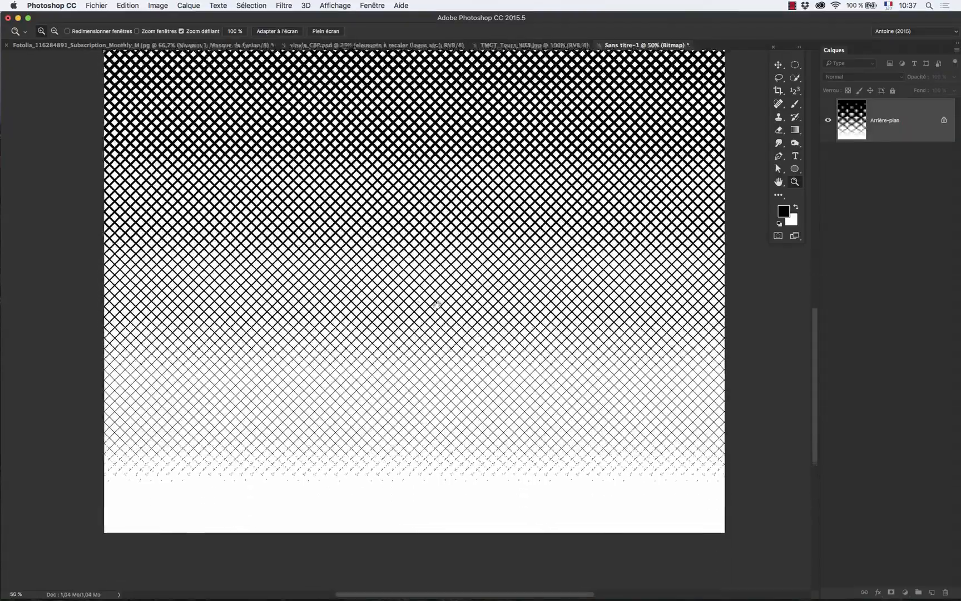